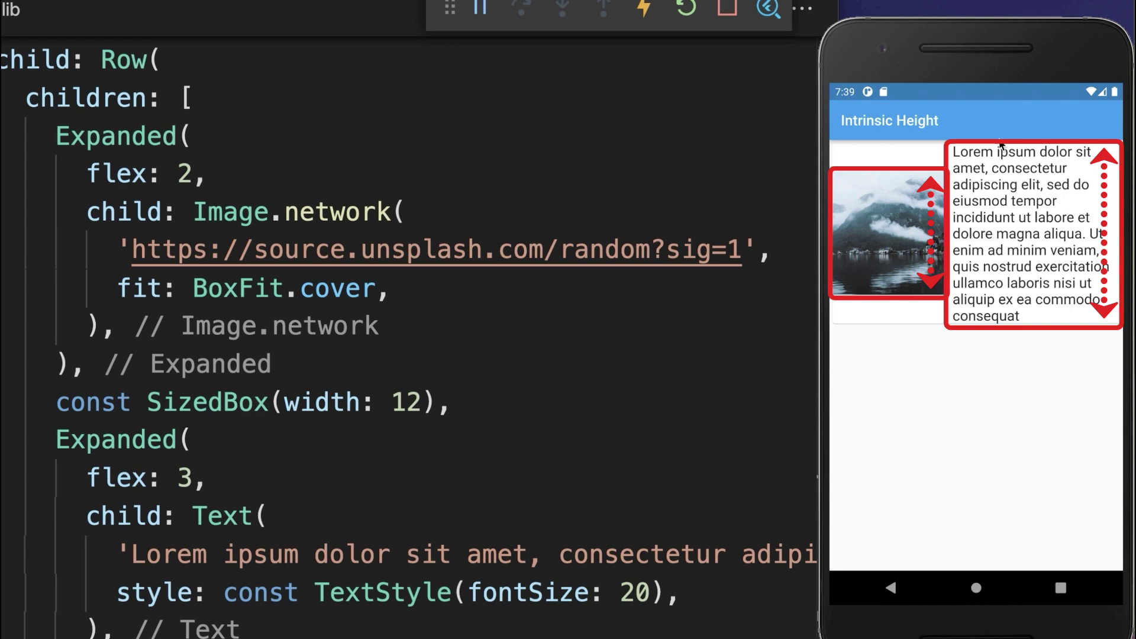
Step: Add crossAxisAlignment: CrossAxisAlignment.stretch to the IntrinsicHeight Row and hot reload
click(560, 213)
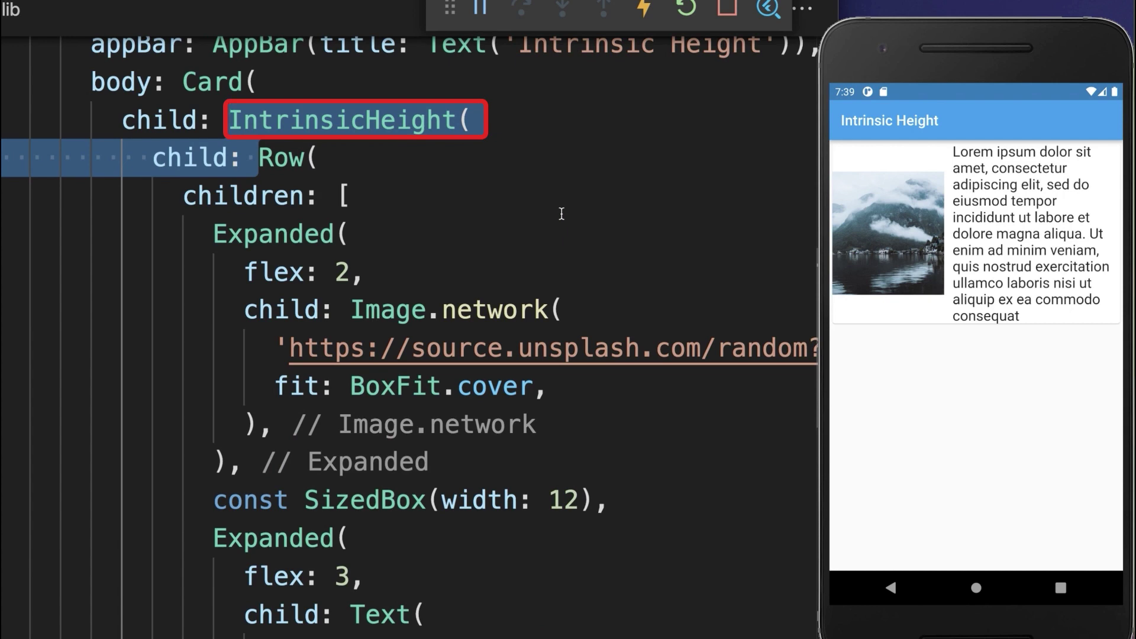
double_click(293, 158)
key(End)
key(Return)
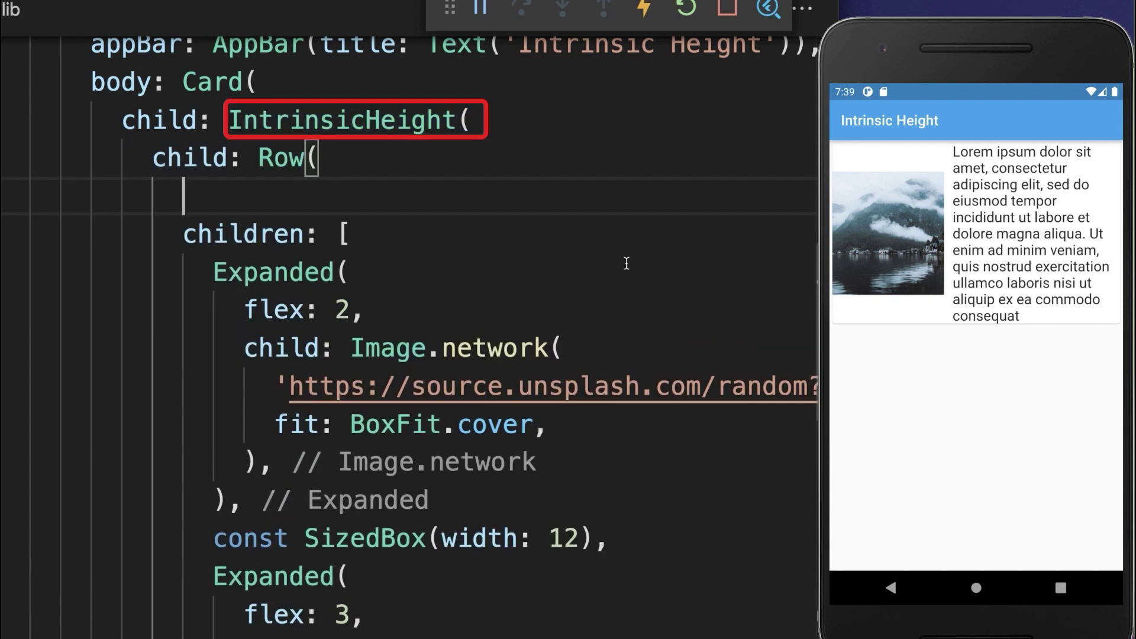
text(crossAxisAlignment: CrossAxisAlignment.stretch,)
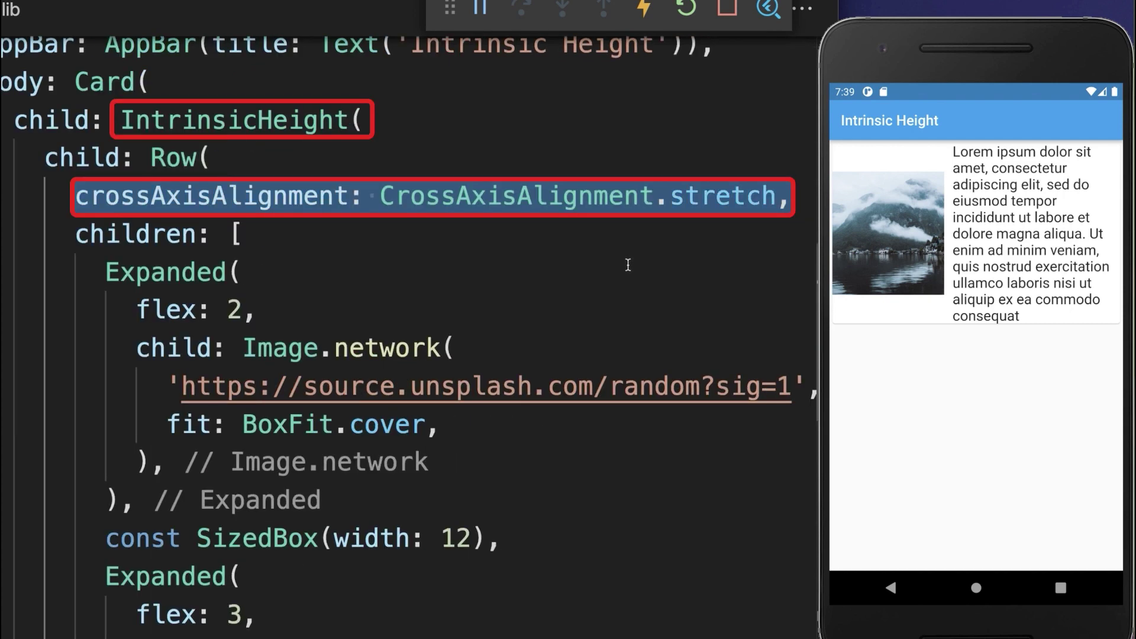
key(ctrl+s)
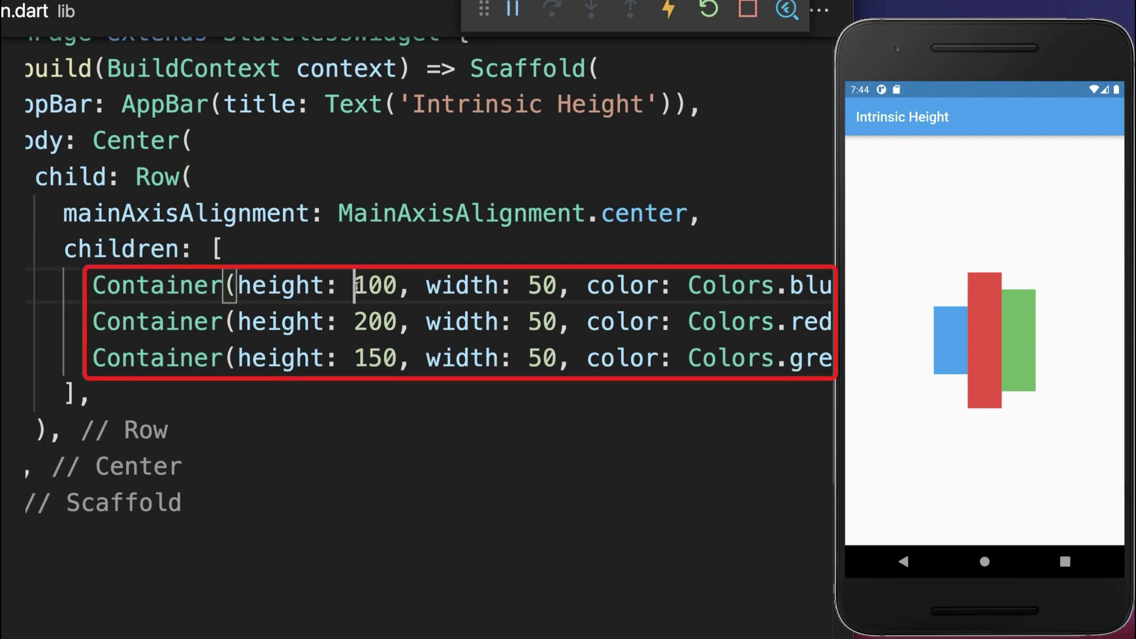
Step: Highlight the three Container heights: blue 100, red 200, green 150
drag(355, 287, 396, 286)
drag(356, 321, 397, 322)
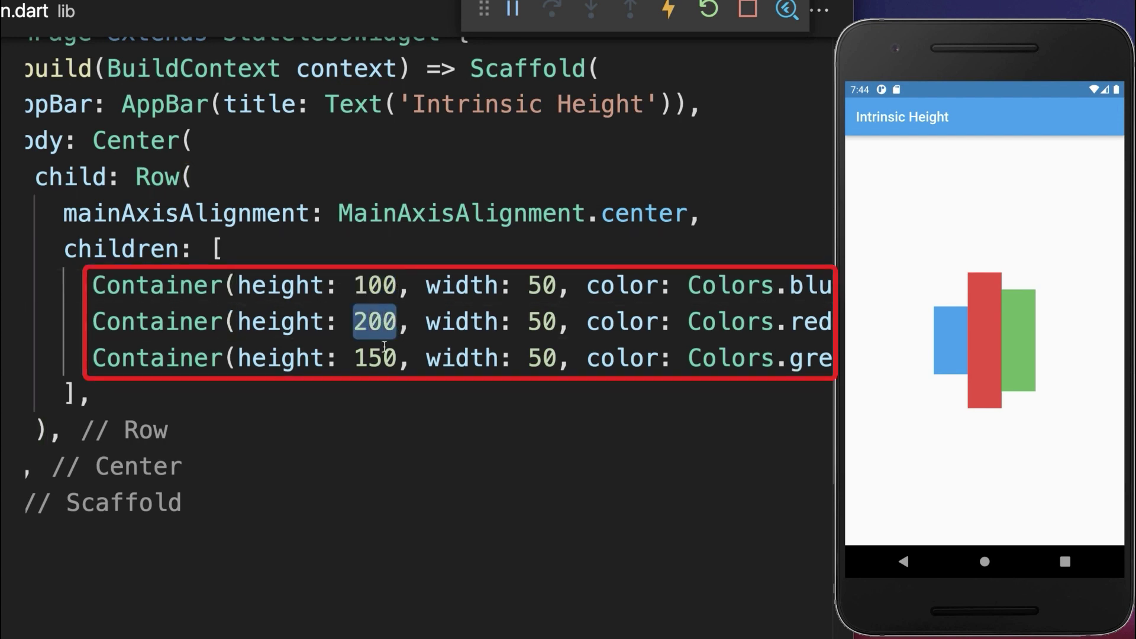
drag(355, 358, 397, 358)
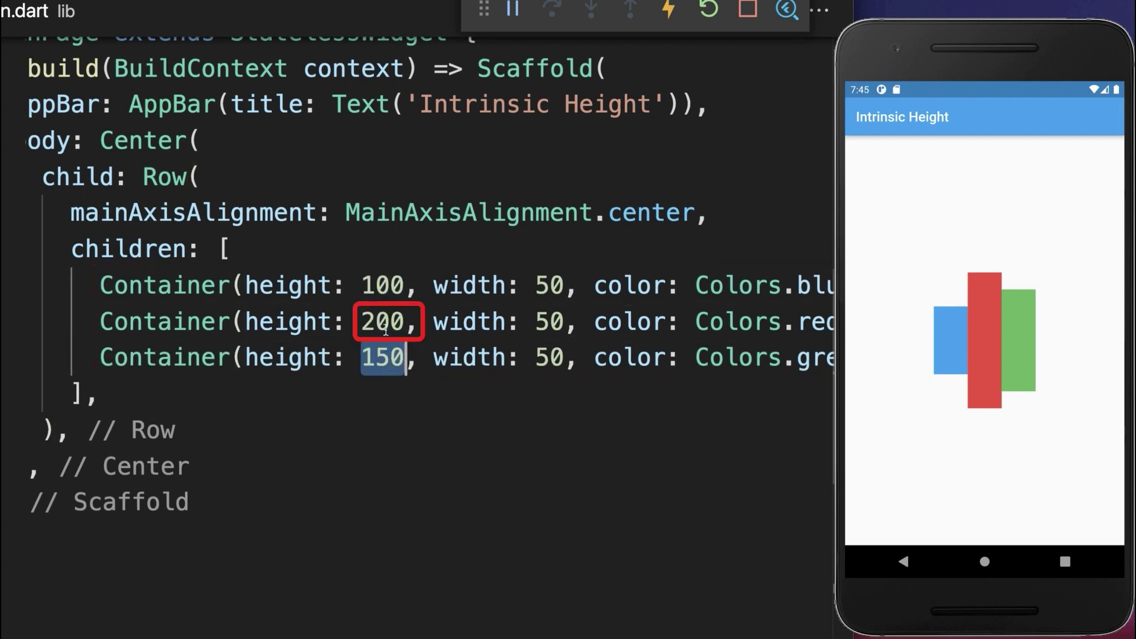
double_click(388, 321)
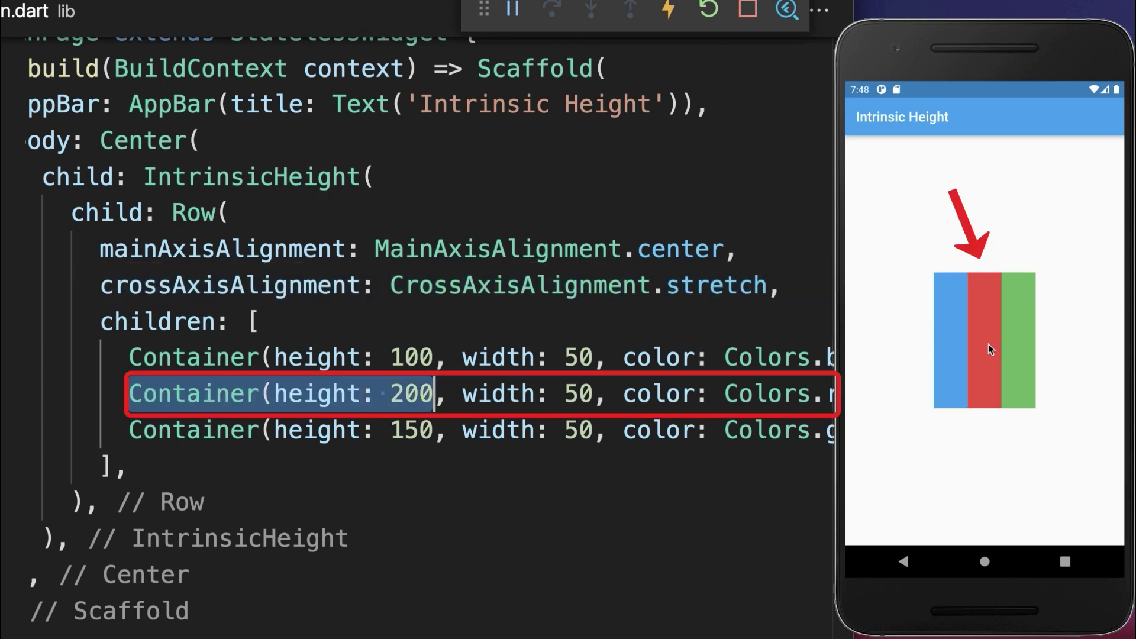
Step: Change the red Container's height from 200 to 250 and hot reload
click(418, 393)
key(BackSpace)
text(5)
key(ctrl+s)
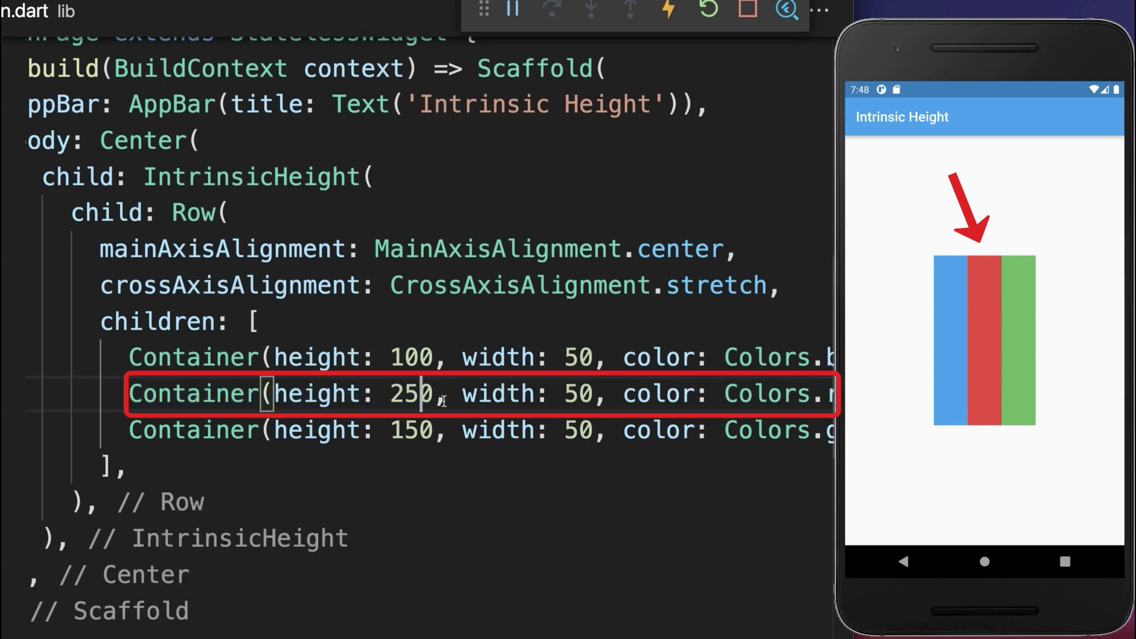
double_click(408, 393)
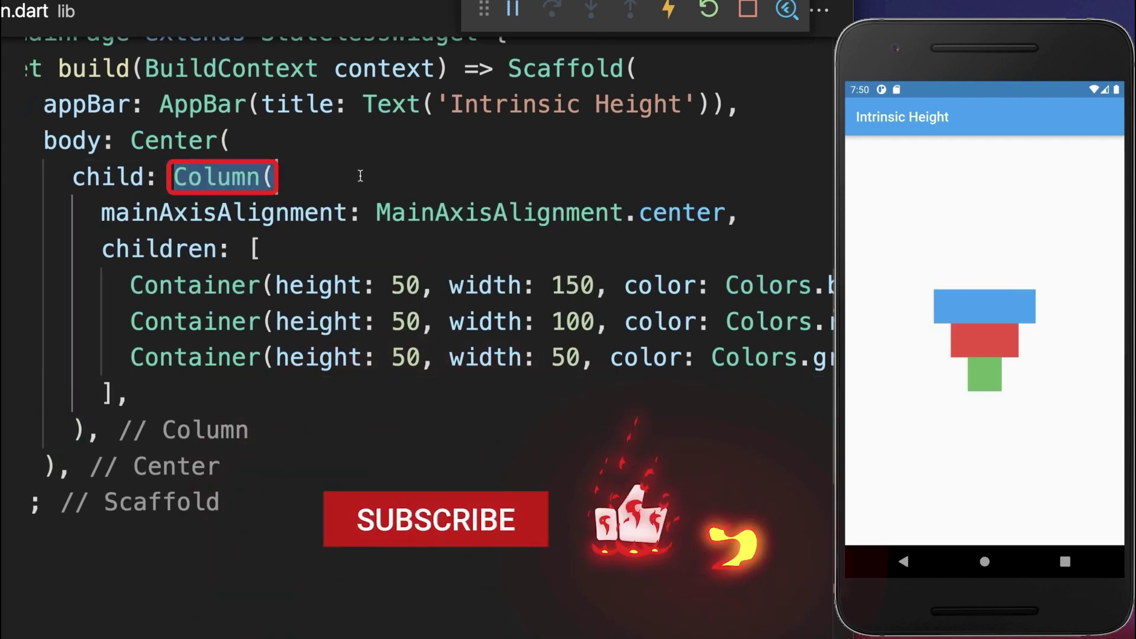
Step: Wrap the Column (widths 150, 100) in IntrinsicWidth with CrossAxisAlignment.stretch
drag(448, 284, 623, 285)
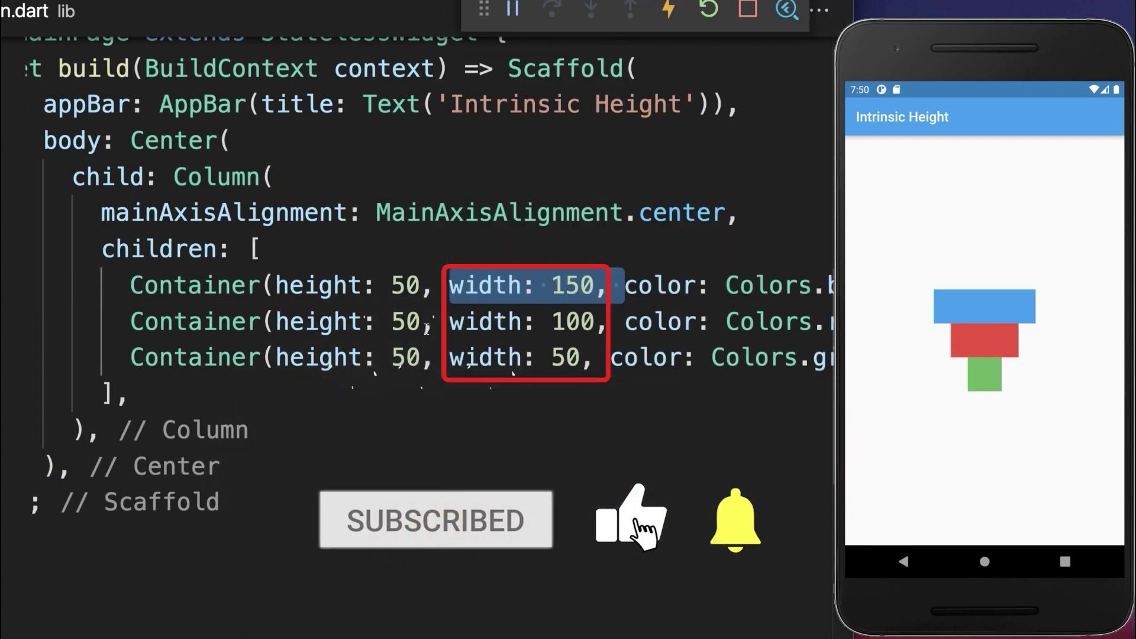
drag(434, 321, 667, 321)
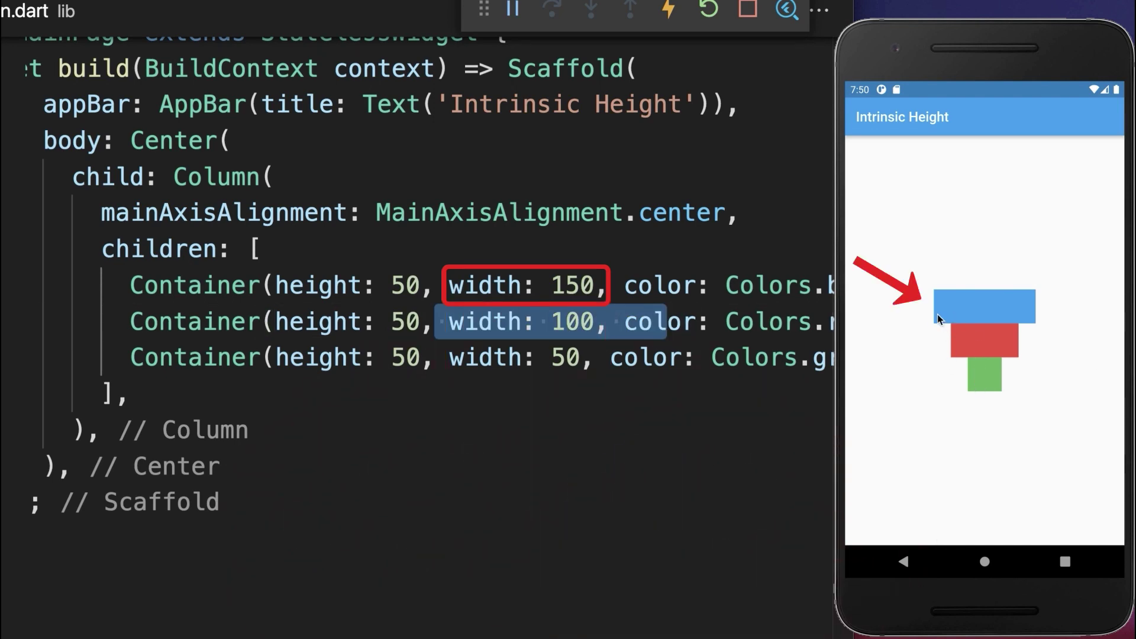
click(388, 393)
text(IntrinsicWidth)
key(Return)
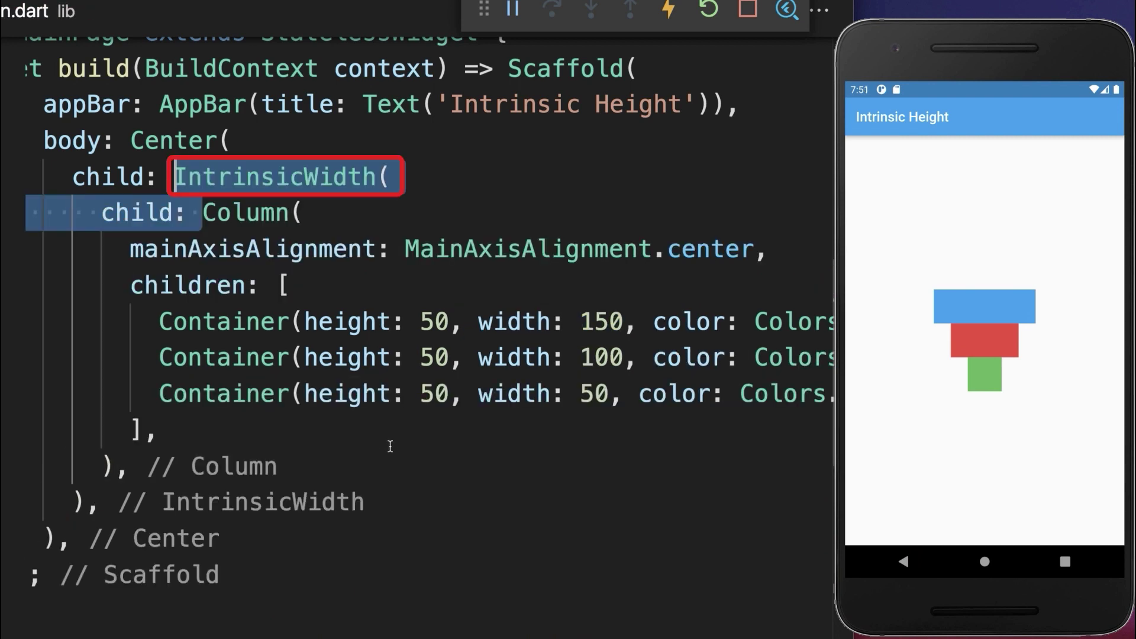
key(Return)
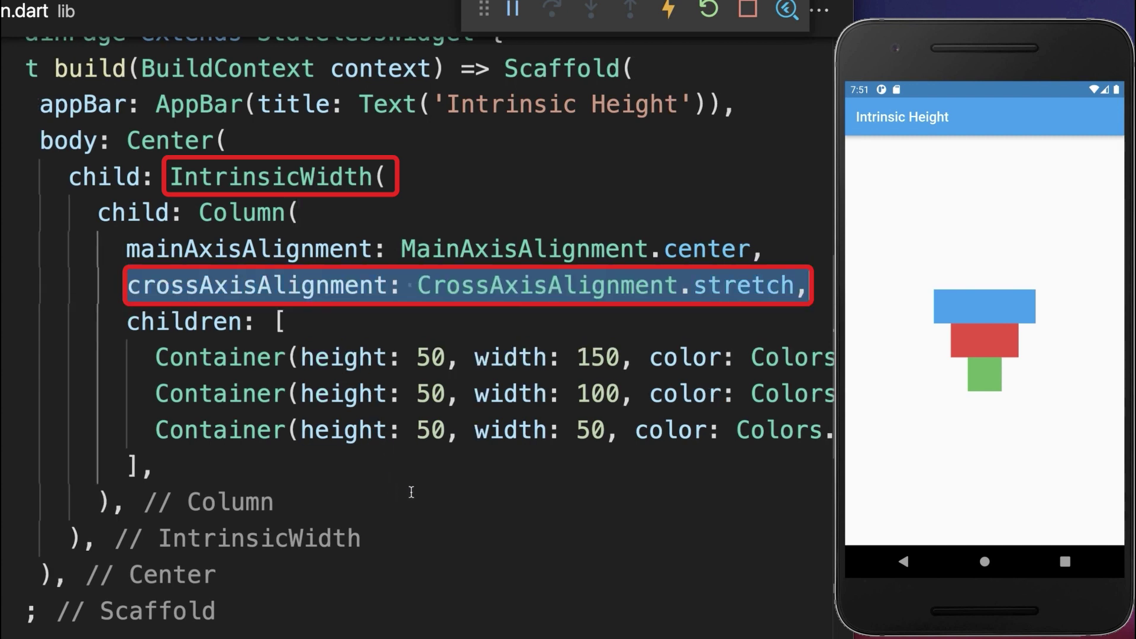